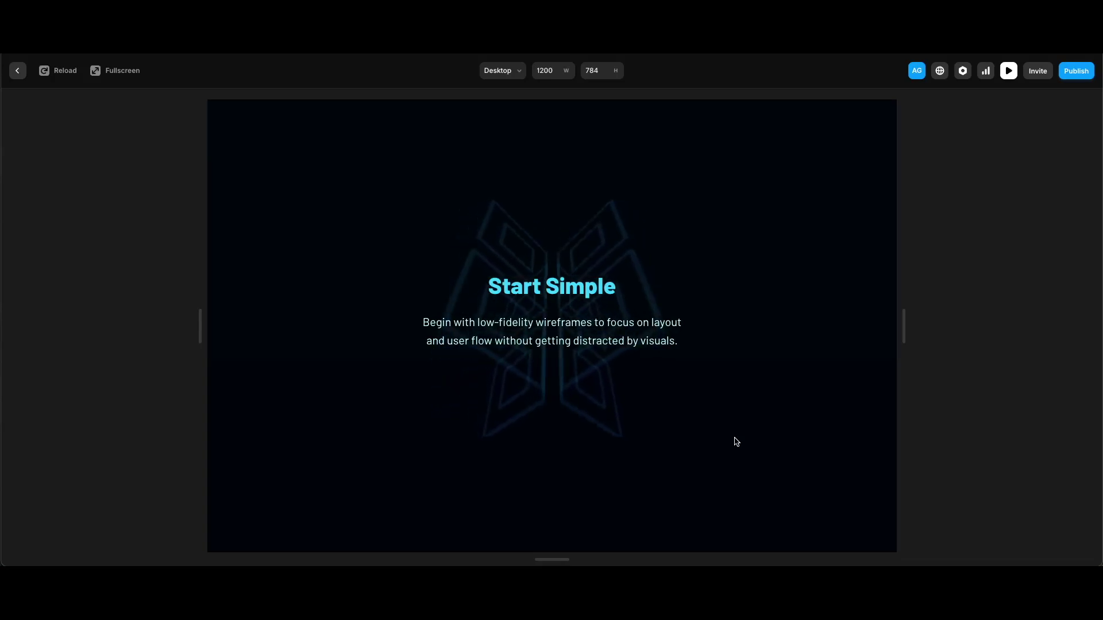
Review the animated background icons in the previewed page's Start Simple and Test Often sections.
scroll(718, 419, "down", 5)
scroll(718, 419, "down", 4)
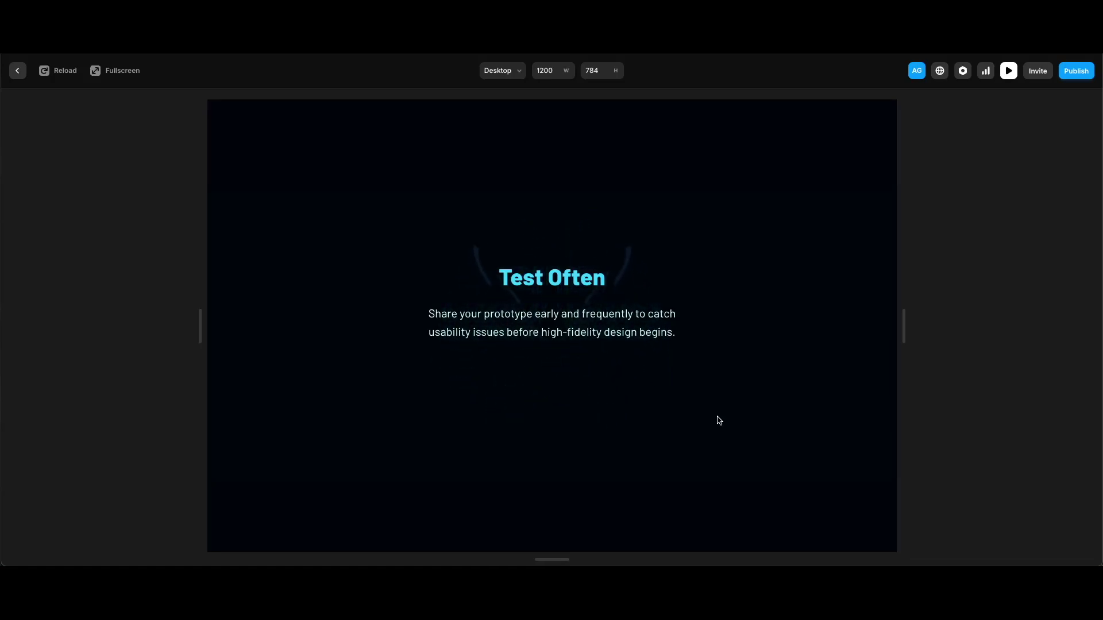
scroll(719, 420, "down", 5)
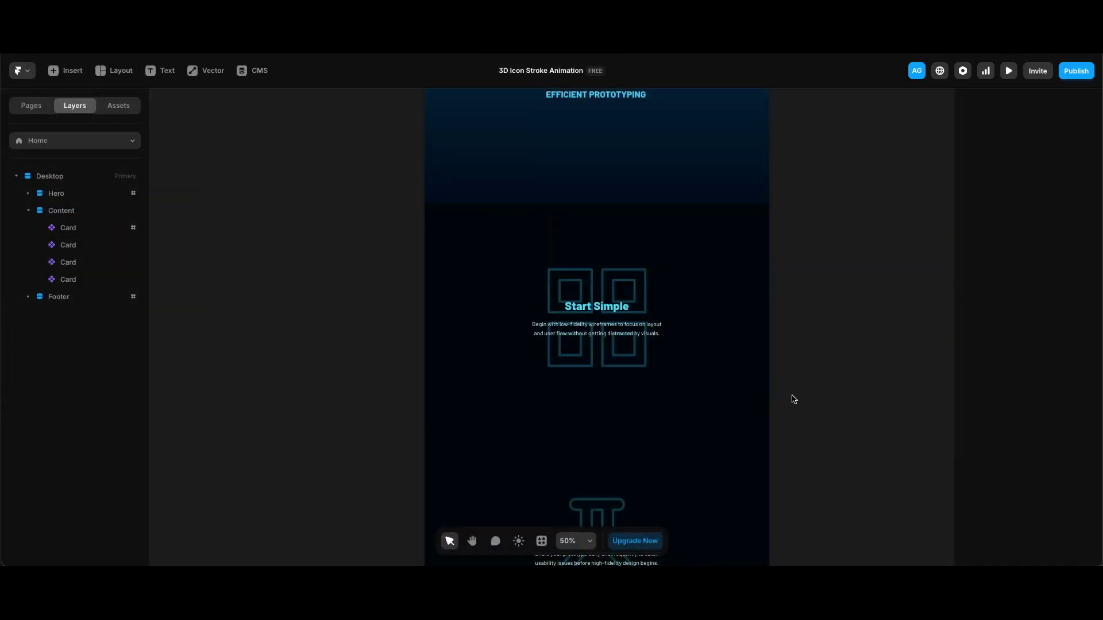
Open the Start Simple card's component for editing and examine the effects, opacity and 3D rotation of its two Icon layers.
left_click(693, 353)
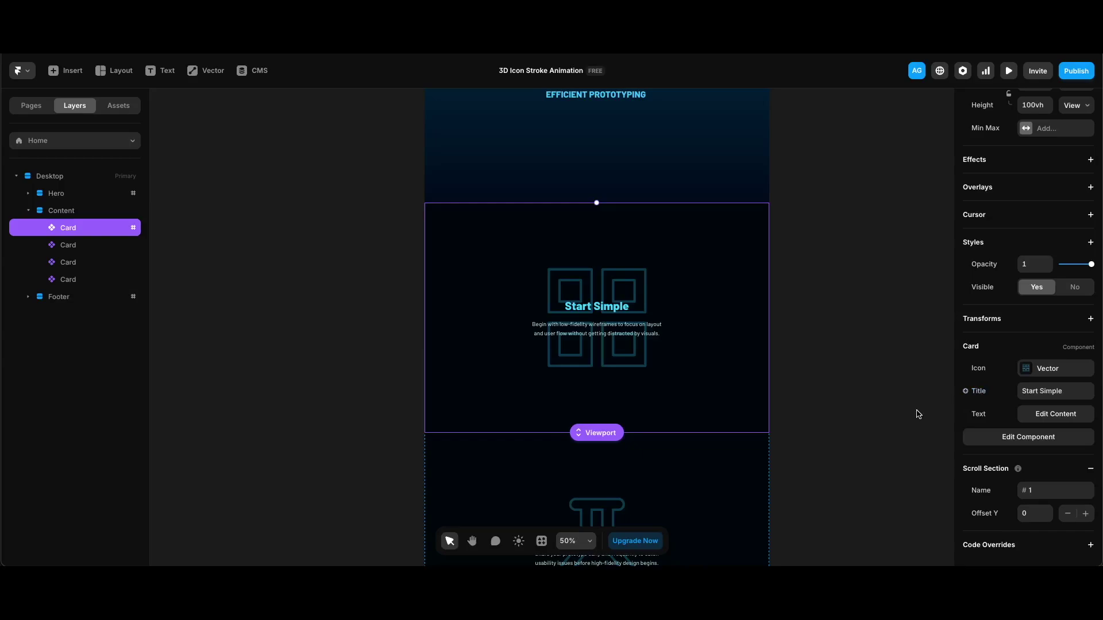
left_click(979, 438)
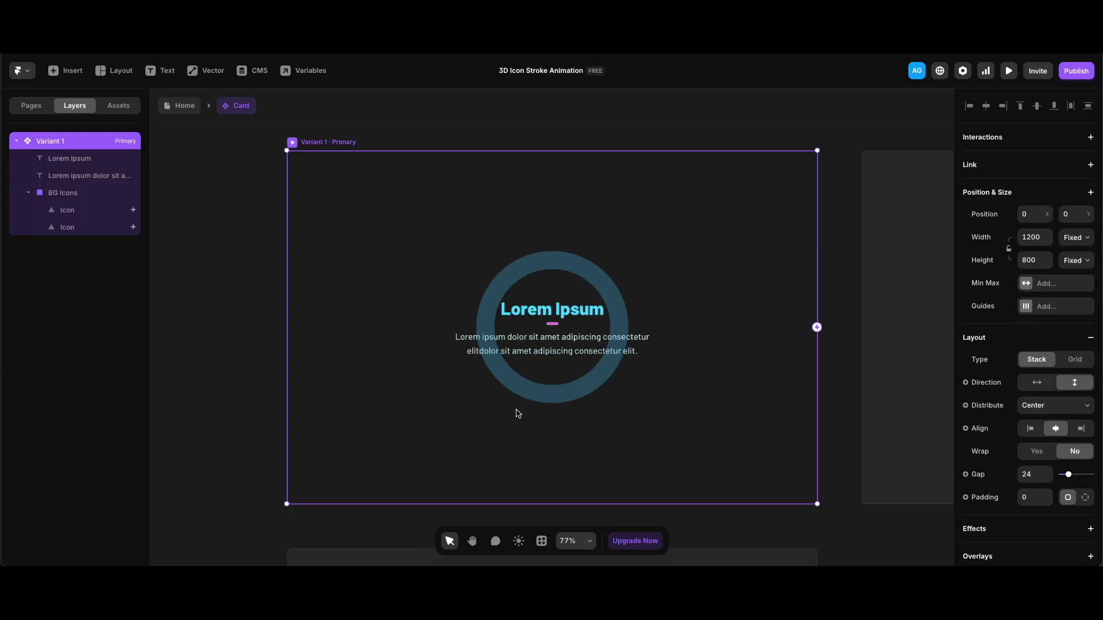
left_click(101, 216)
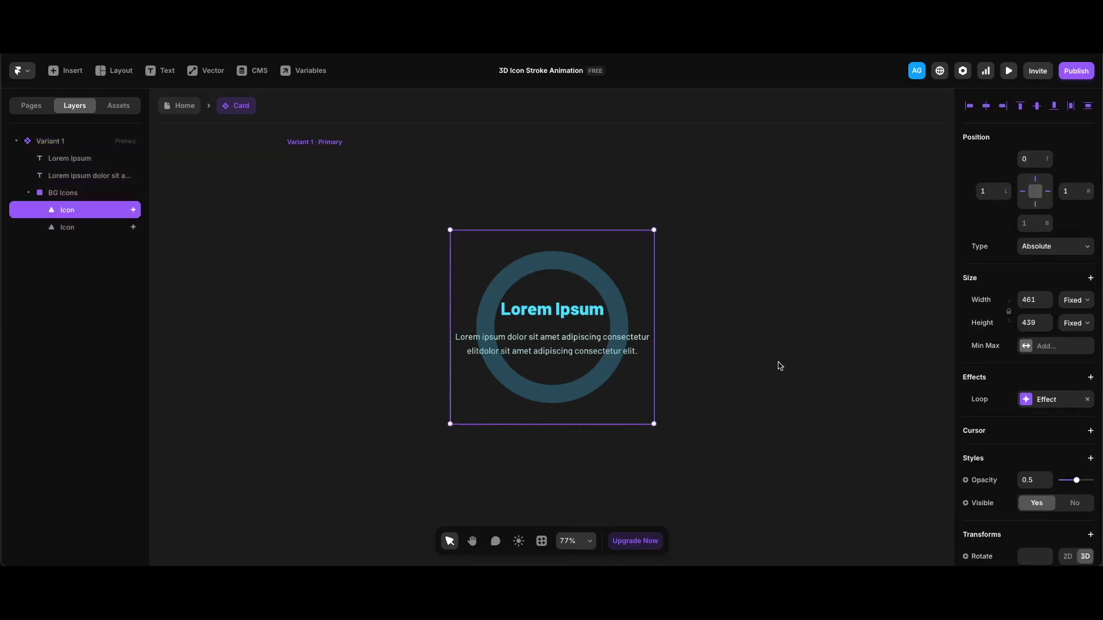
scroll(1034, 406, "down", 4)
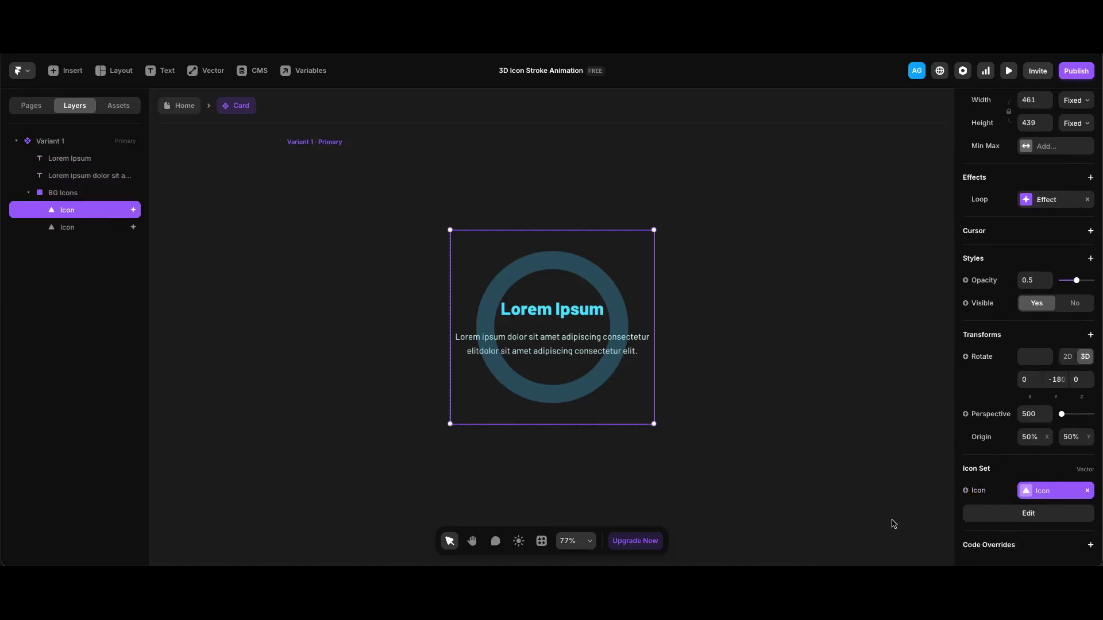
left_click(67, 232)
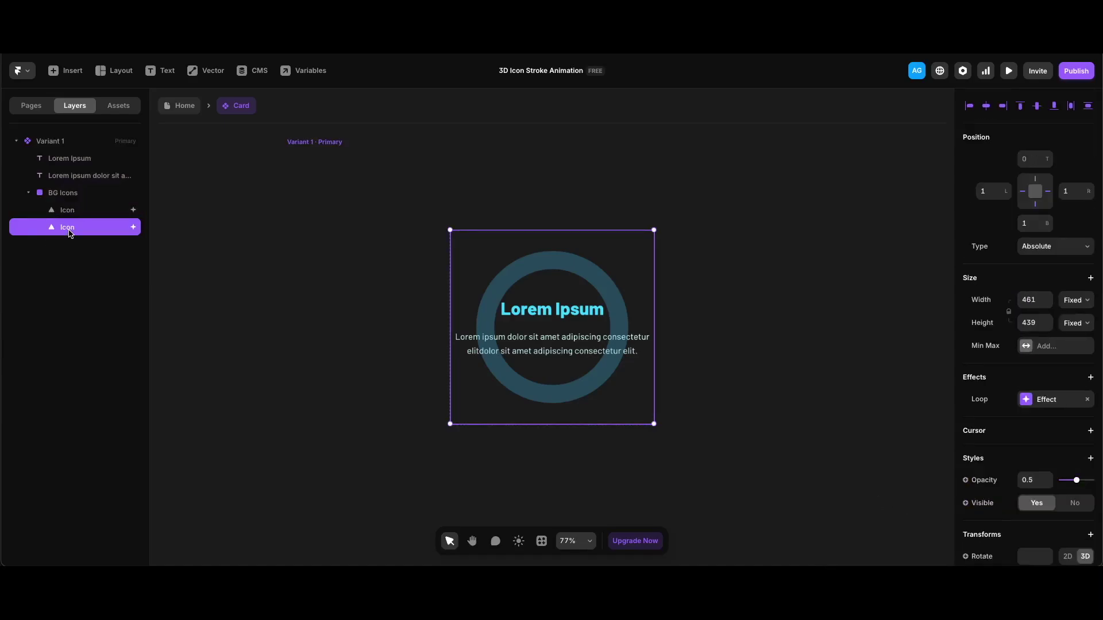
scroll(1034, 488, "down", 4)
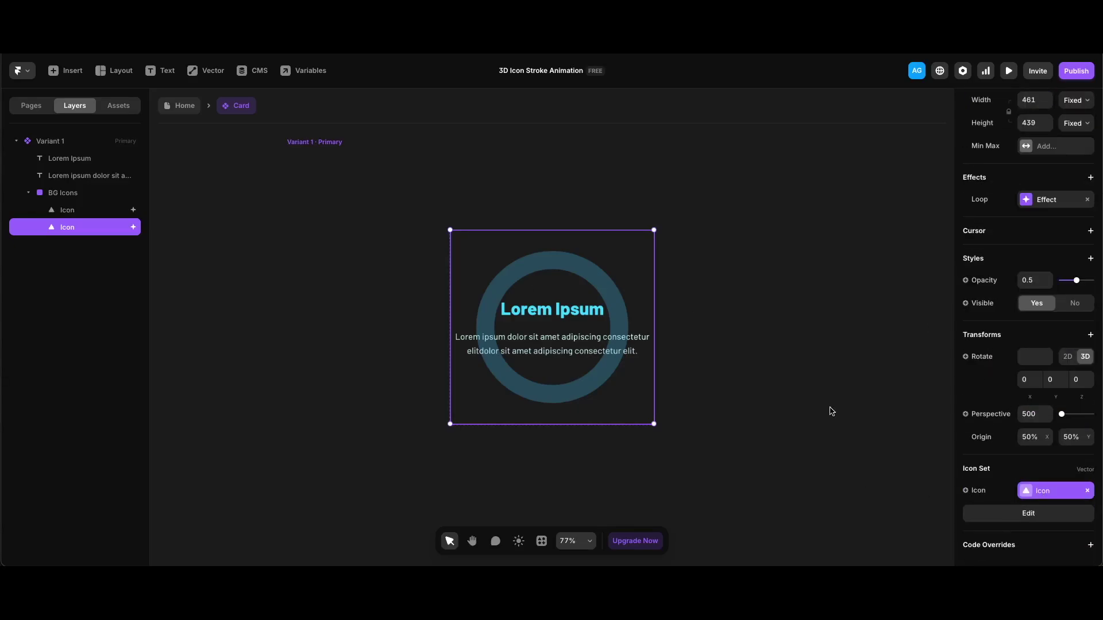
Compare the Loop Effect settings of the two Icon layers, especially their 3D rotation values.
left_click(1043, 201)
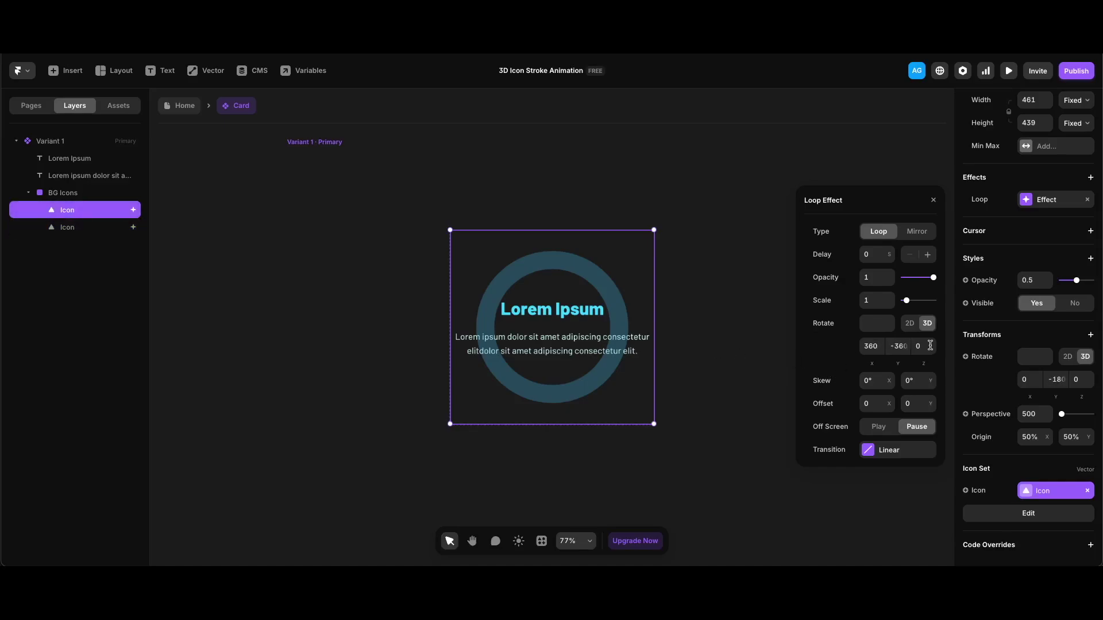
type("-")
left_click(75, 228)
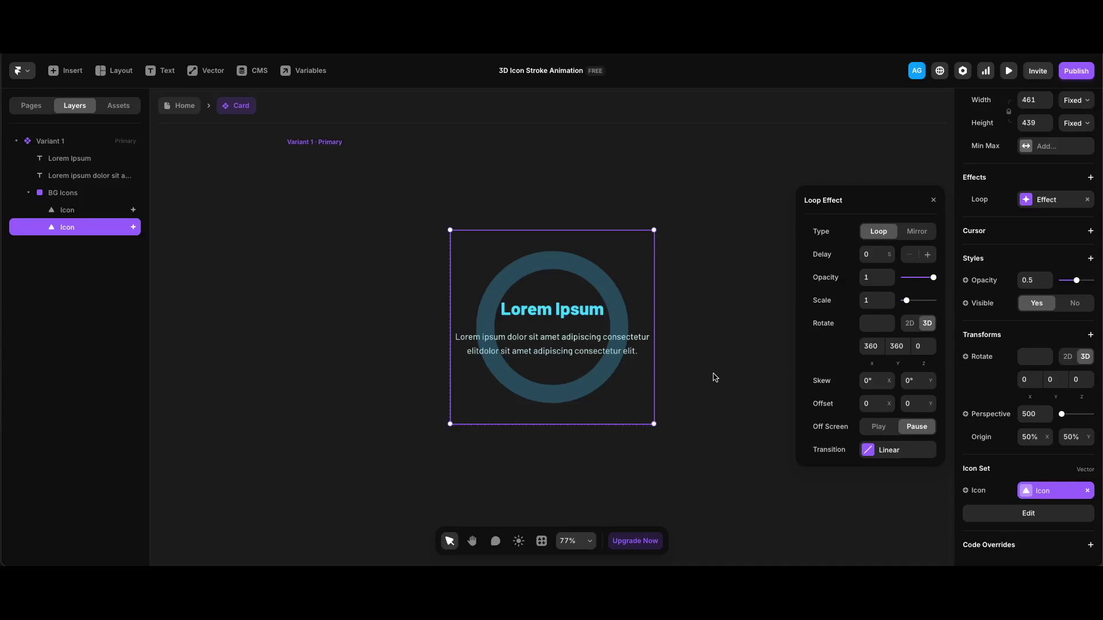
left_click(84, 211)
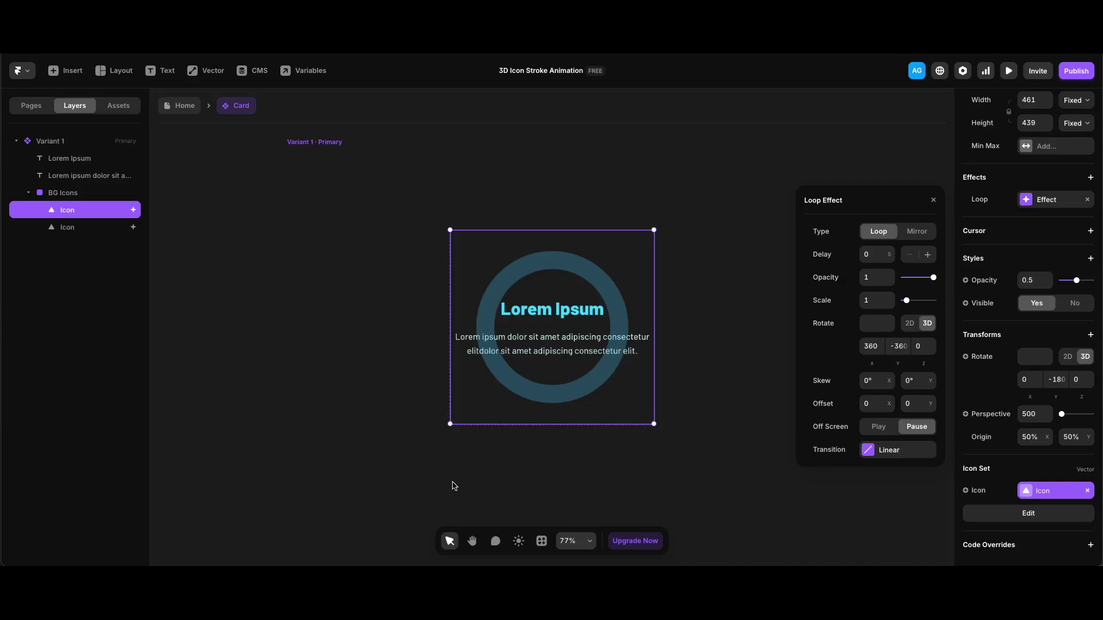
left_click(545, 487)
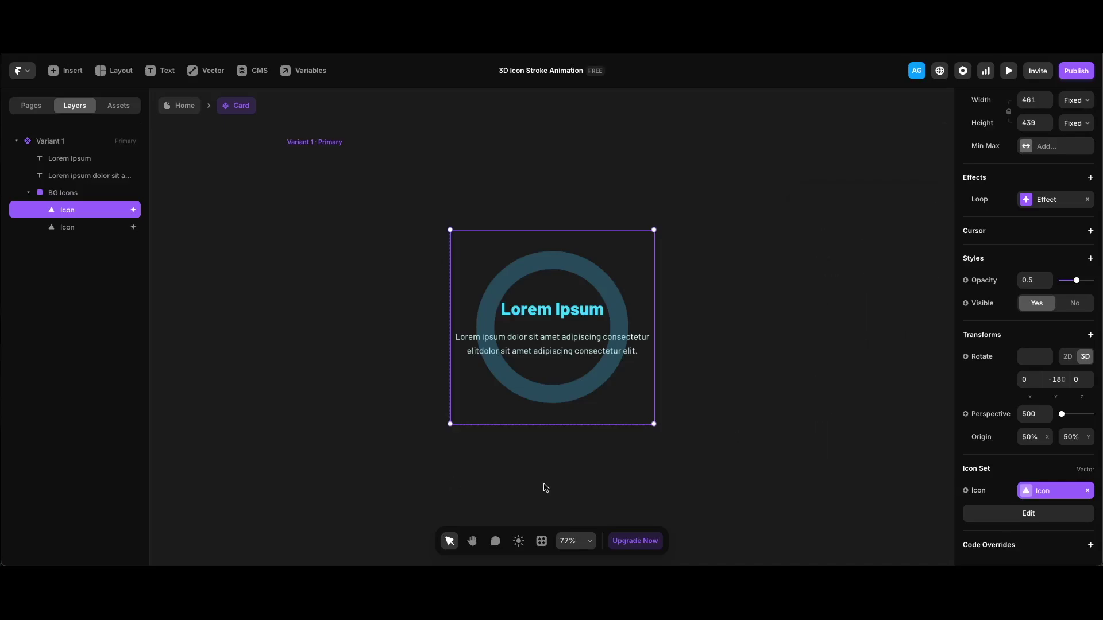
Inspect the four-square icon's Stroke Effect and transition settings in the icon set, and return to the Home page.
double_click(611, 294)
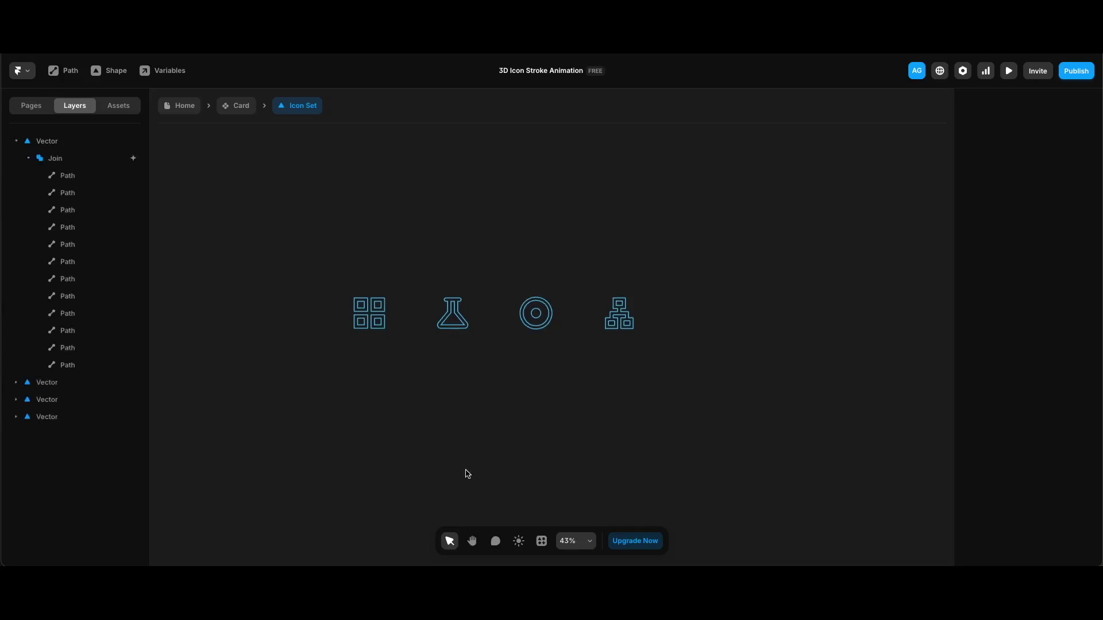
left_click(371, 315)
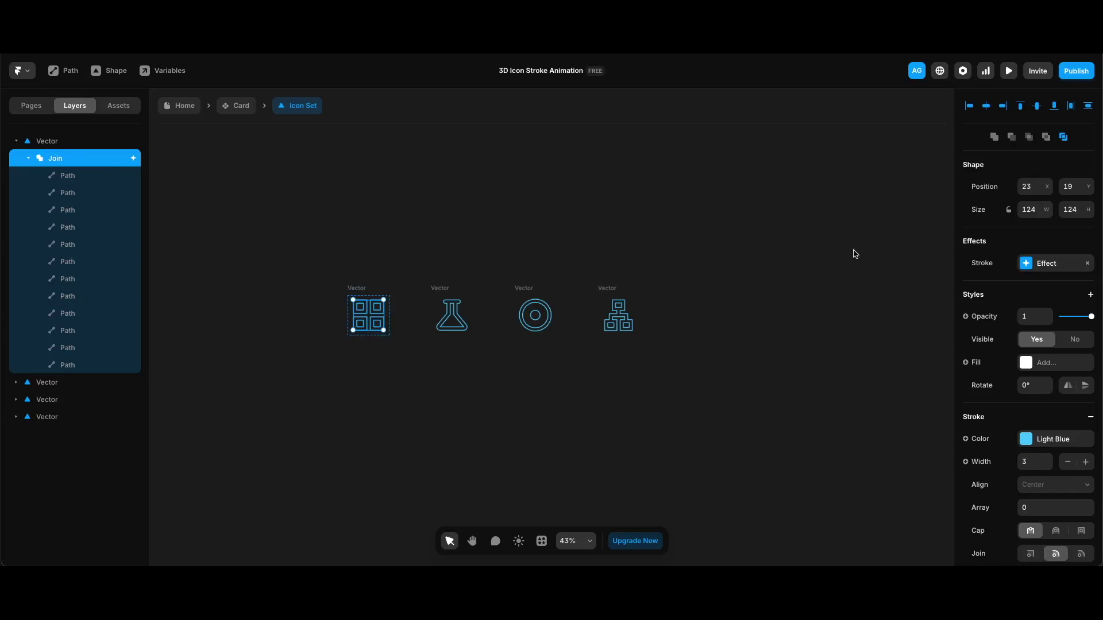
left_click(1054, 265)
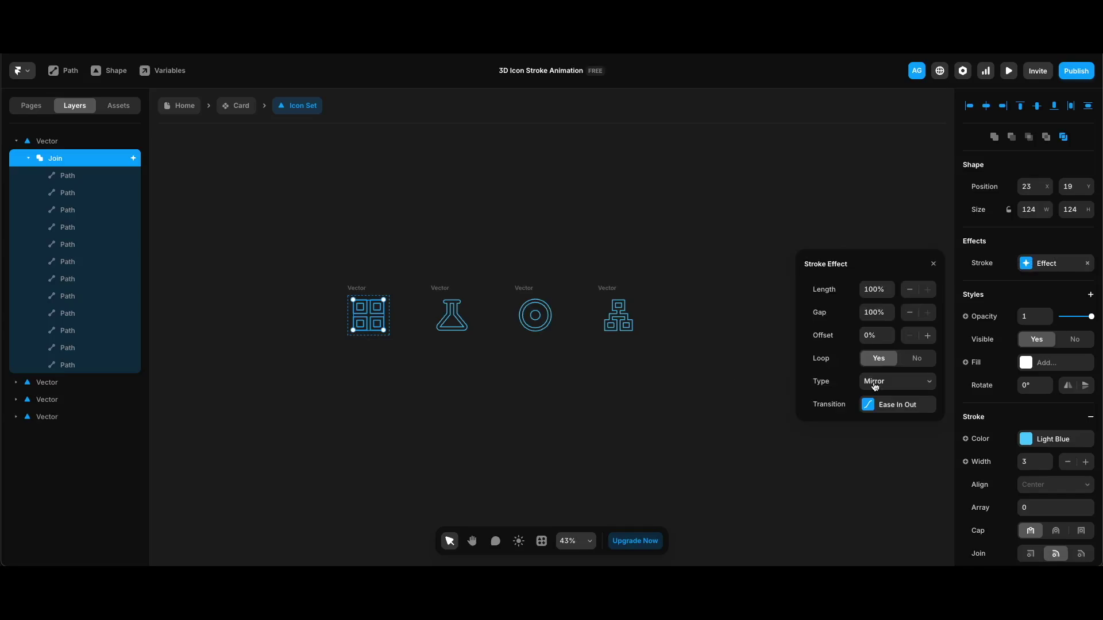
left_click(829, 404)
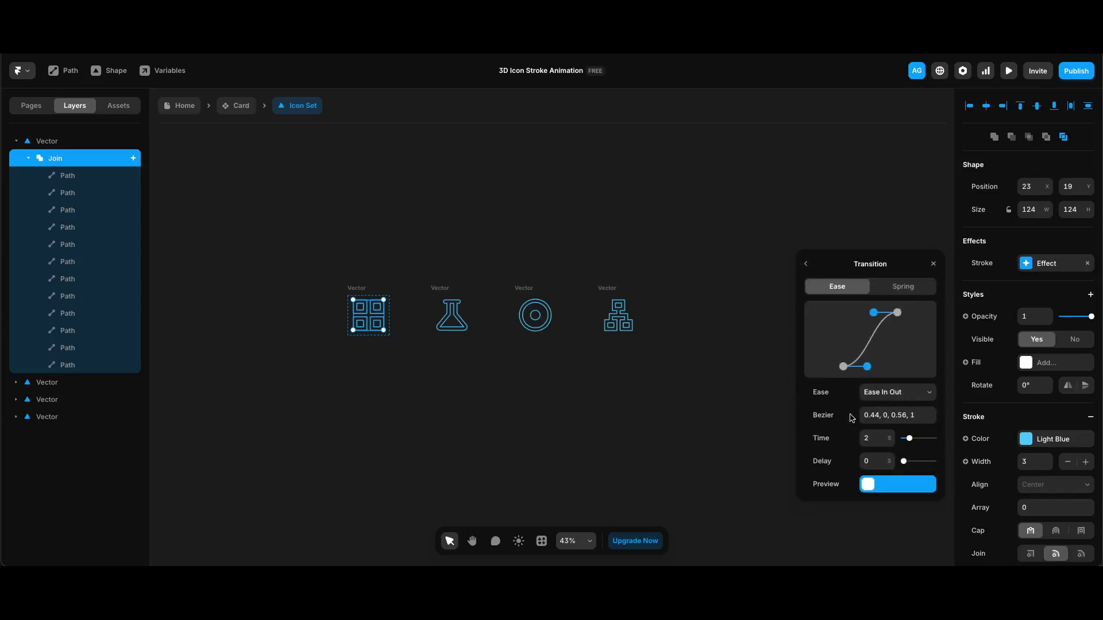
left_click(805, 264)
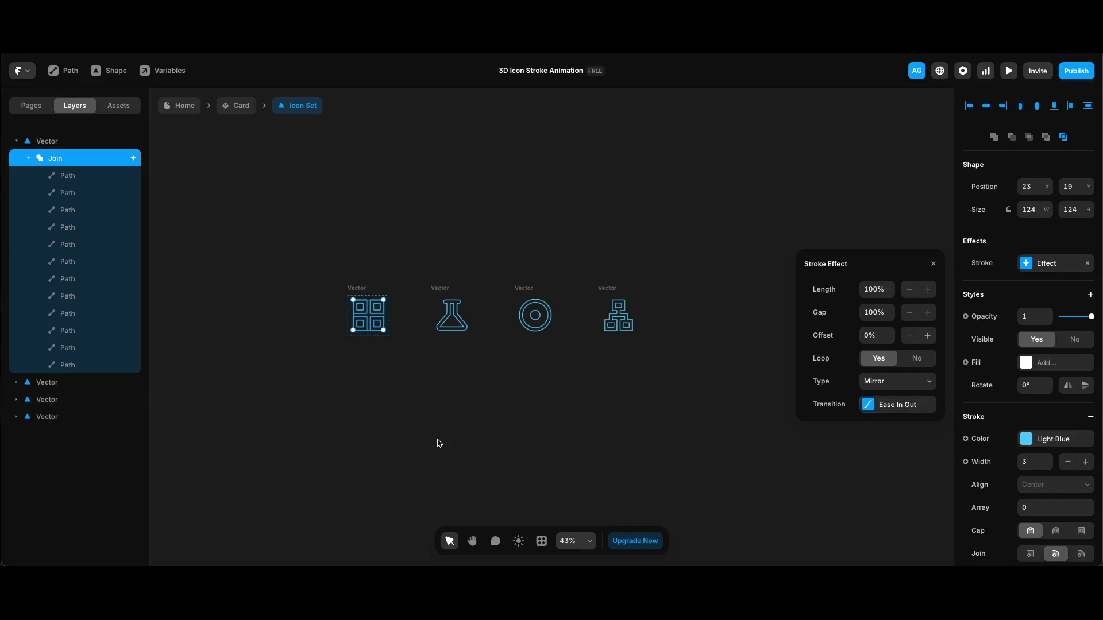
key("Escape")
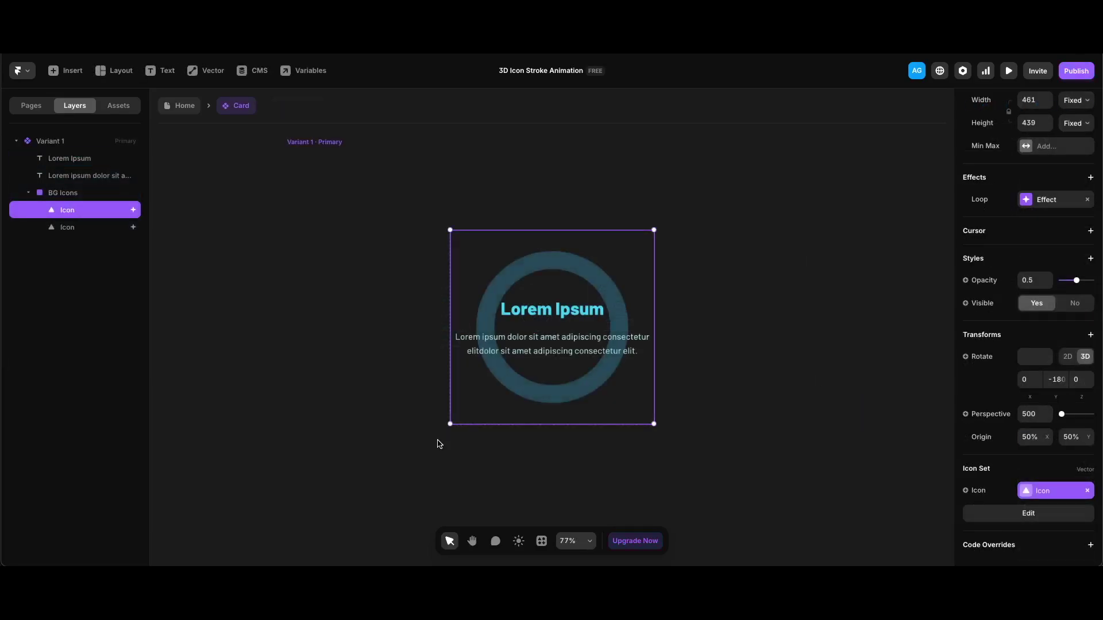
key("Escape")
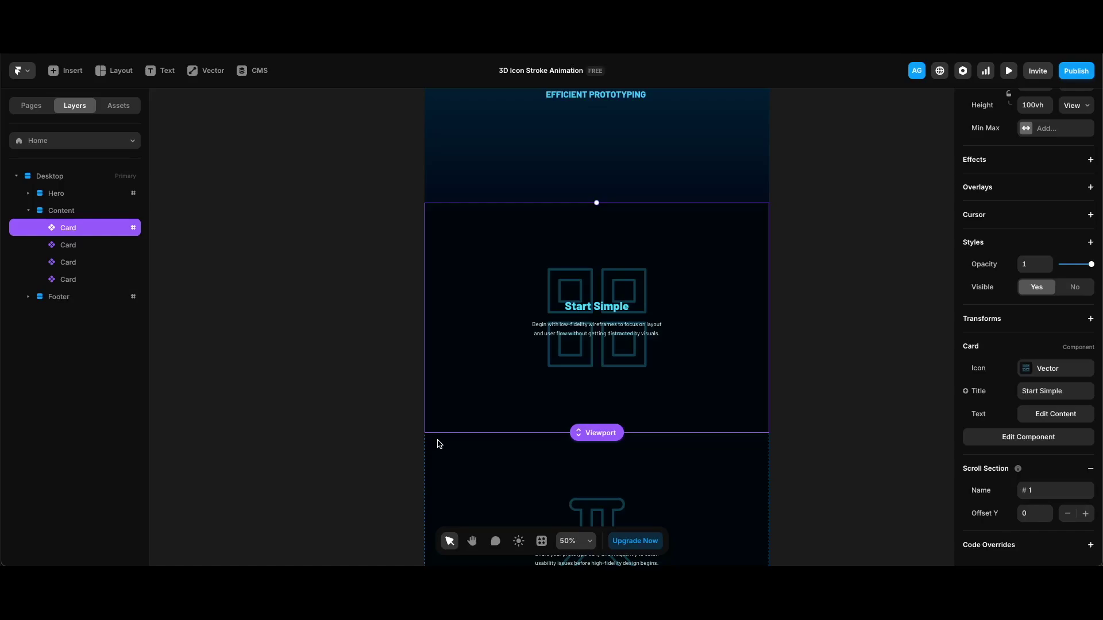
Preview the page, review every card's icon animation down to the footer, and jump back up using the footer's arrow link.
key("super+p")
scroll(710, 406, "down", 5)
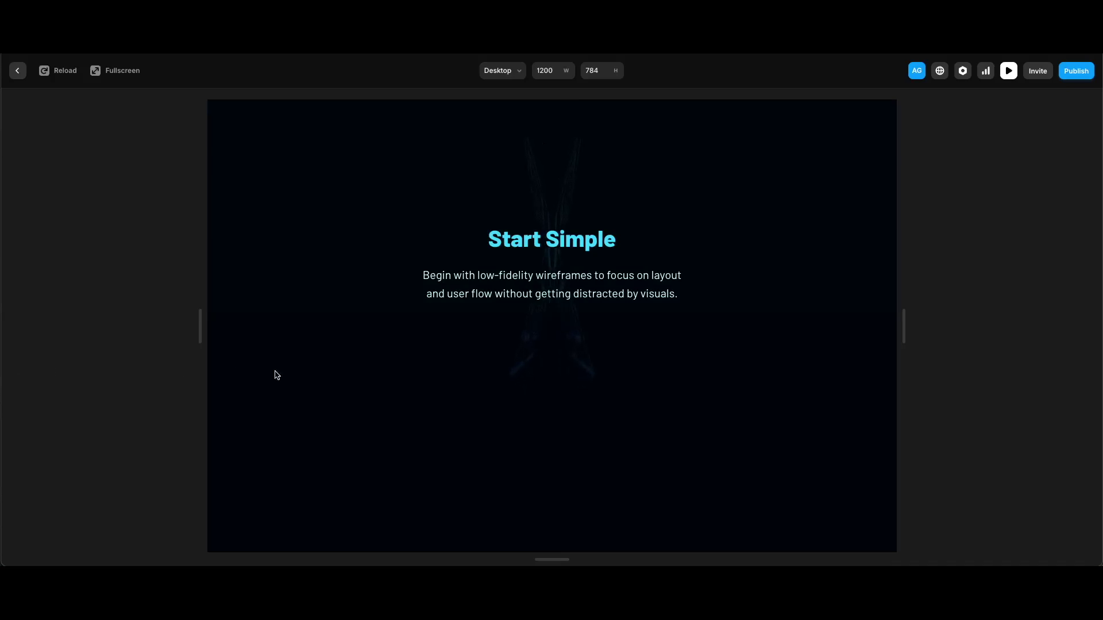
scroll(631, 404, "down", 5)
scroll(649, 408, "down", 5)
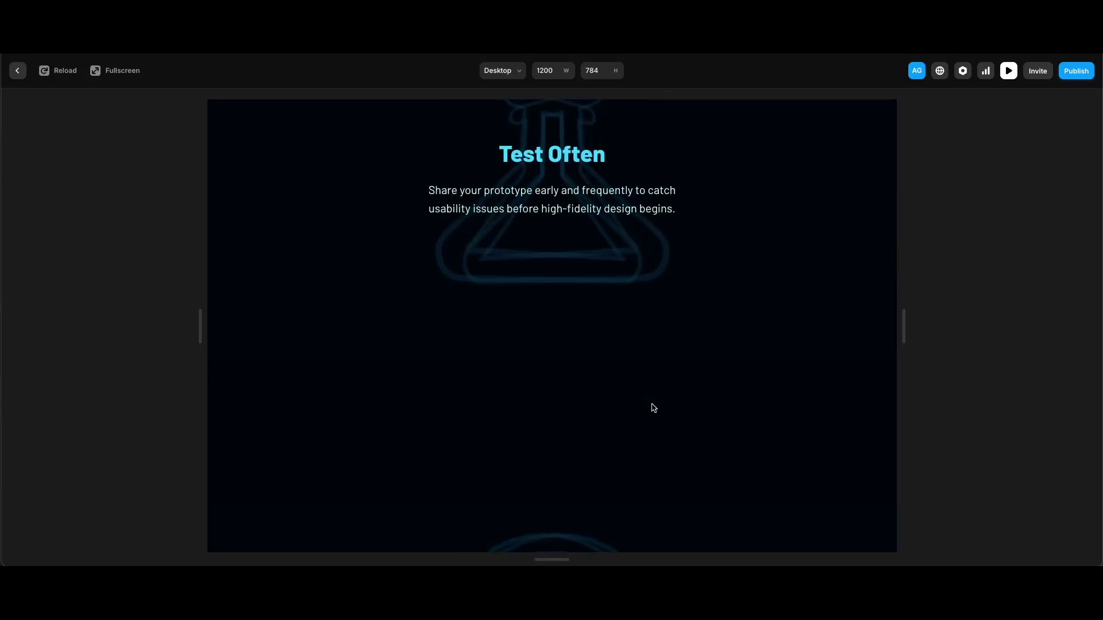
scroll(653, 407, "down", 4)
scroll(653, 408, "down", 4)
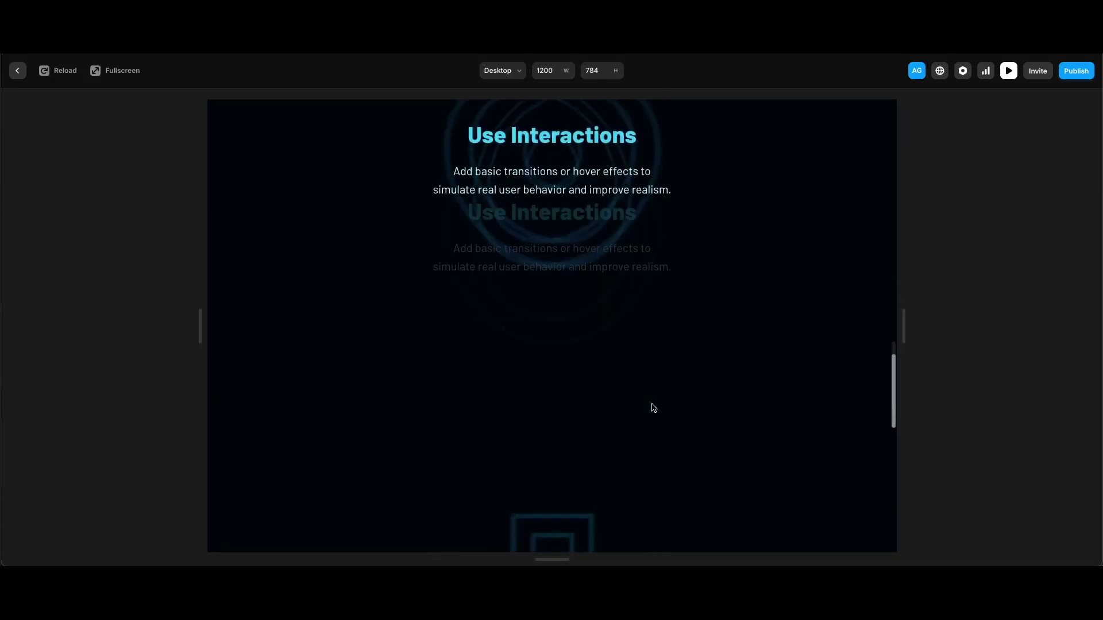
scroll(654, 407, "up", 3)
scroll(776, 405, "down", 5)
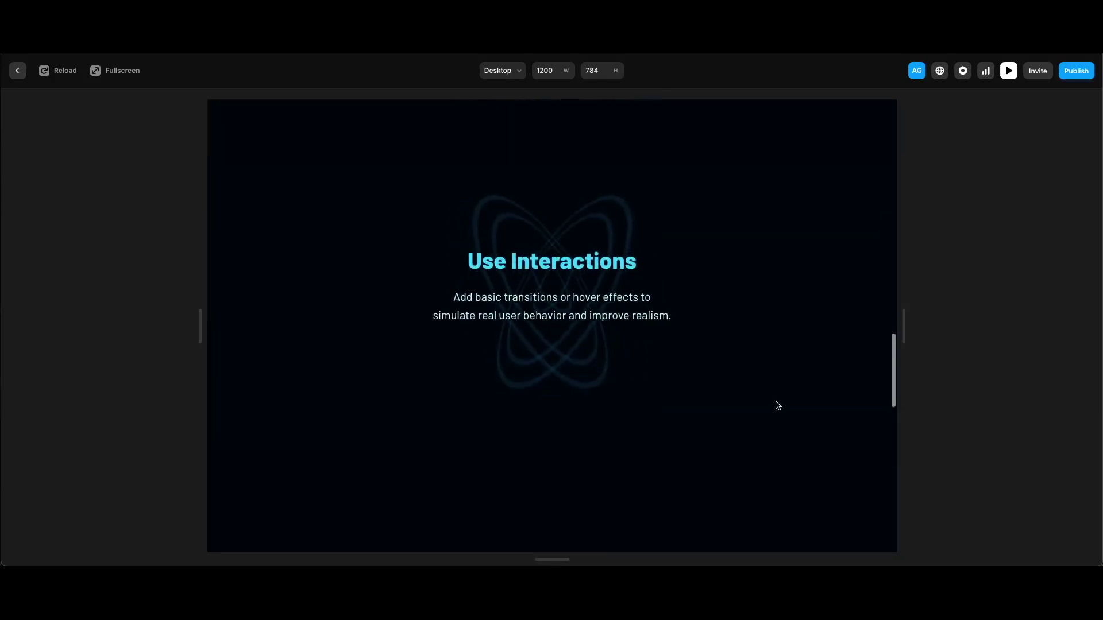
scroll(776, 405, "down", 3)
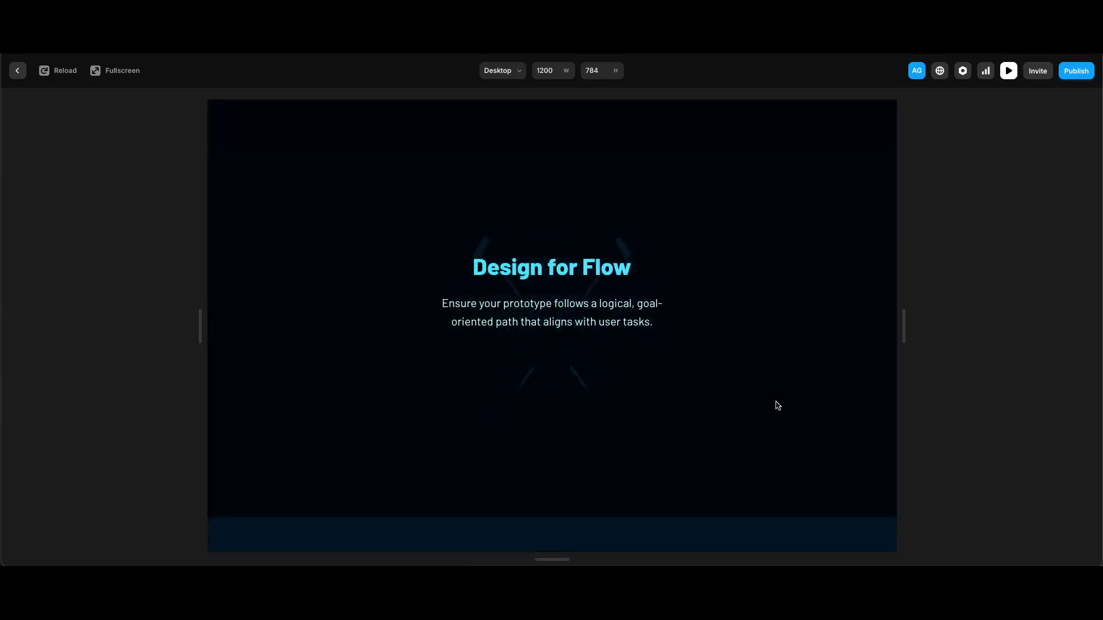
scroll(777, 405, "down", 6)
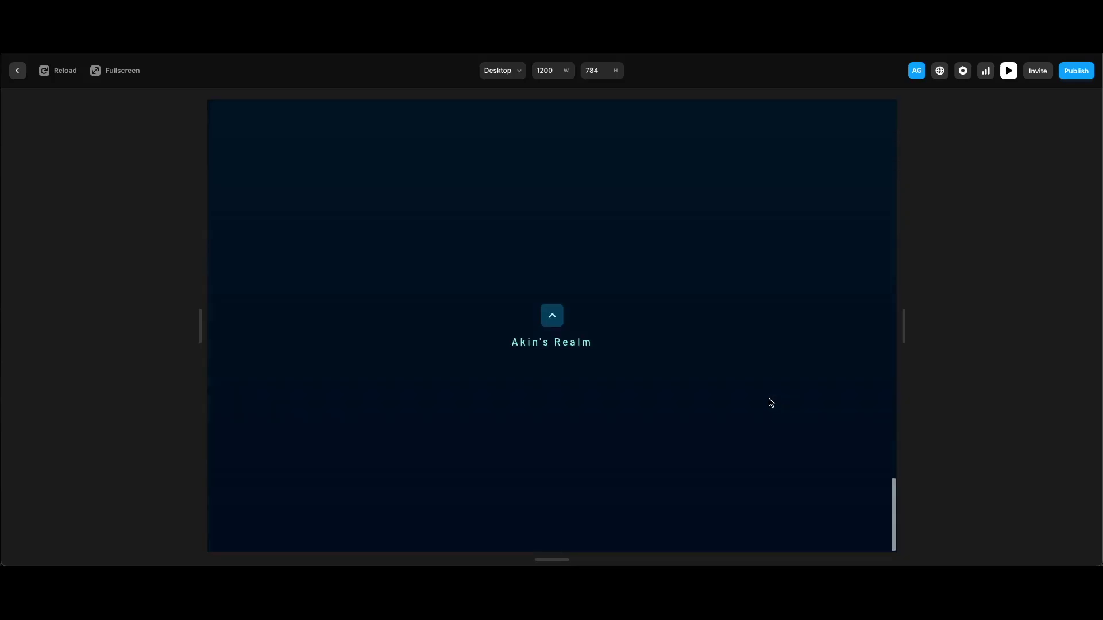
left_click(553, 315)
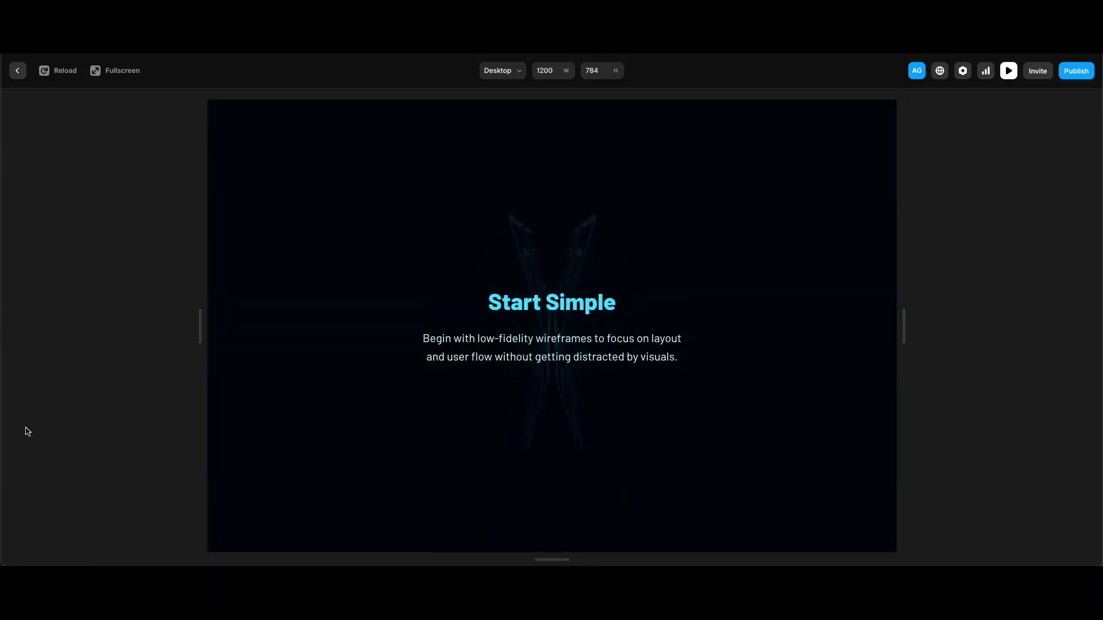